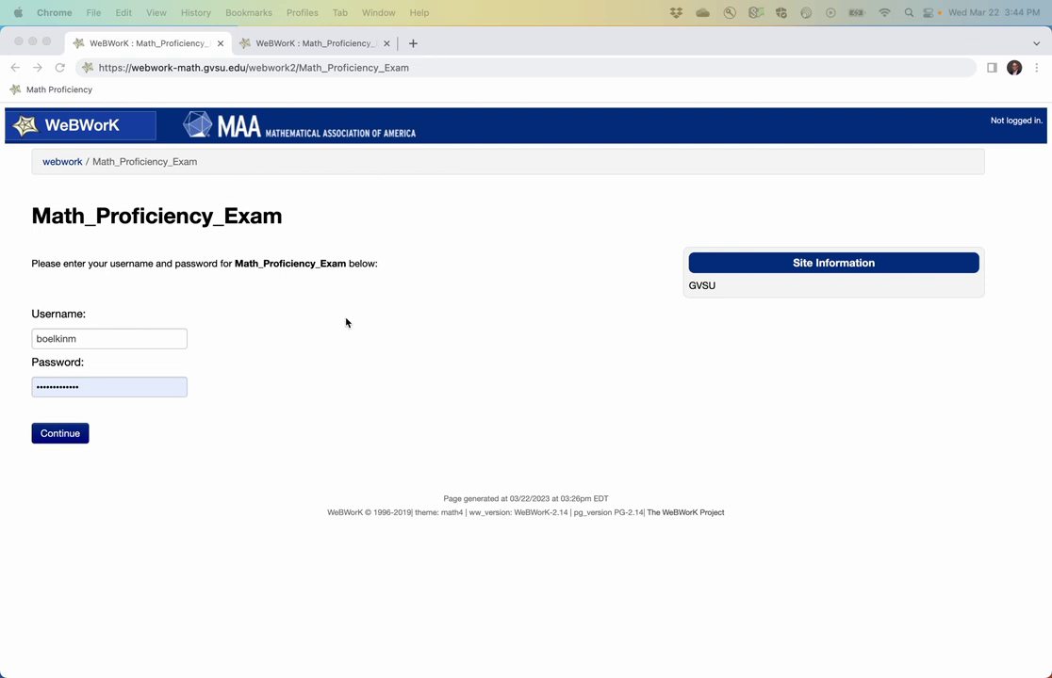
Sign in with the entered credentials to open the Math_Proficiency_Exam list of seven open tests.
click(315, 70)
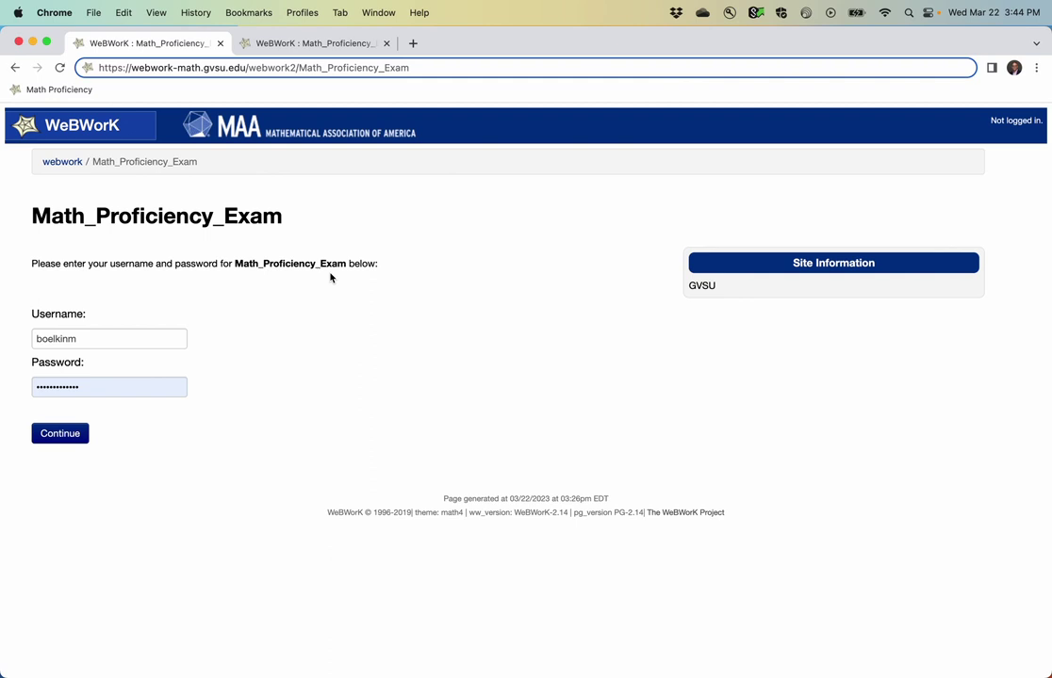
click(139, 337)
click(380, 351)
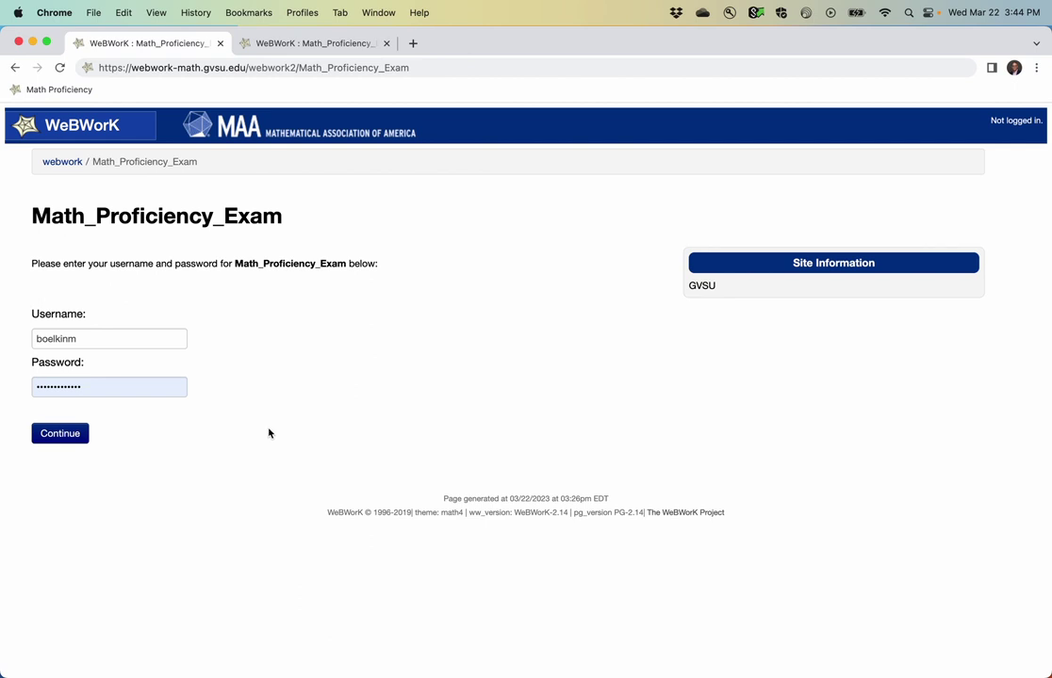
click(60, 434)
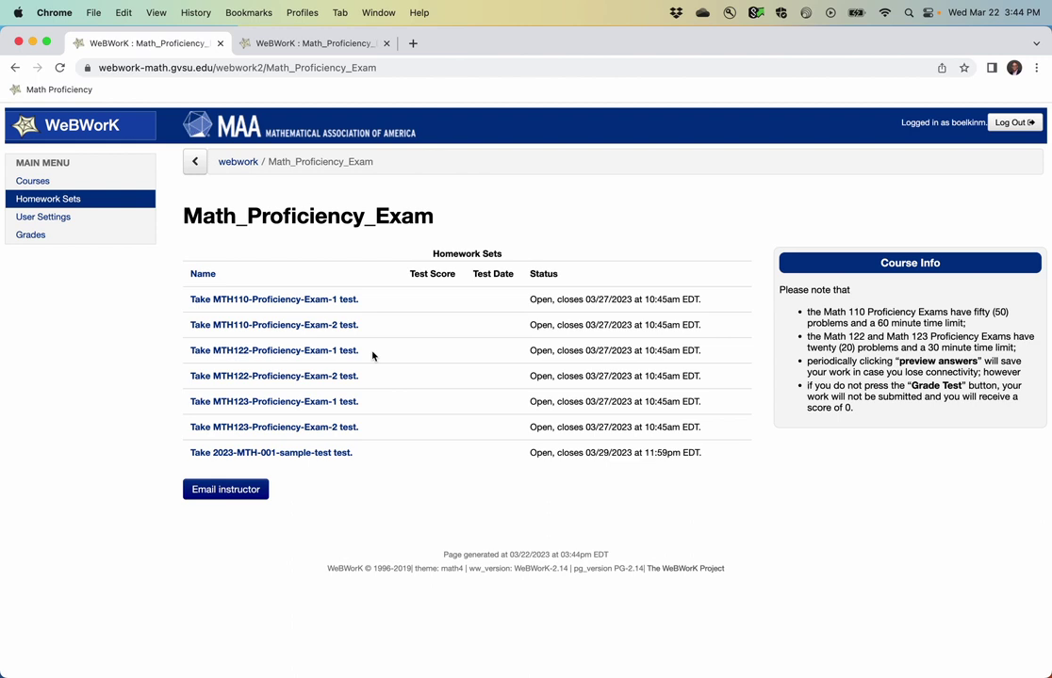
mouse_move(352, 404)
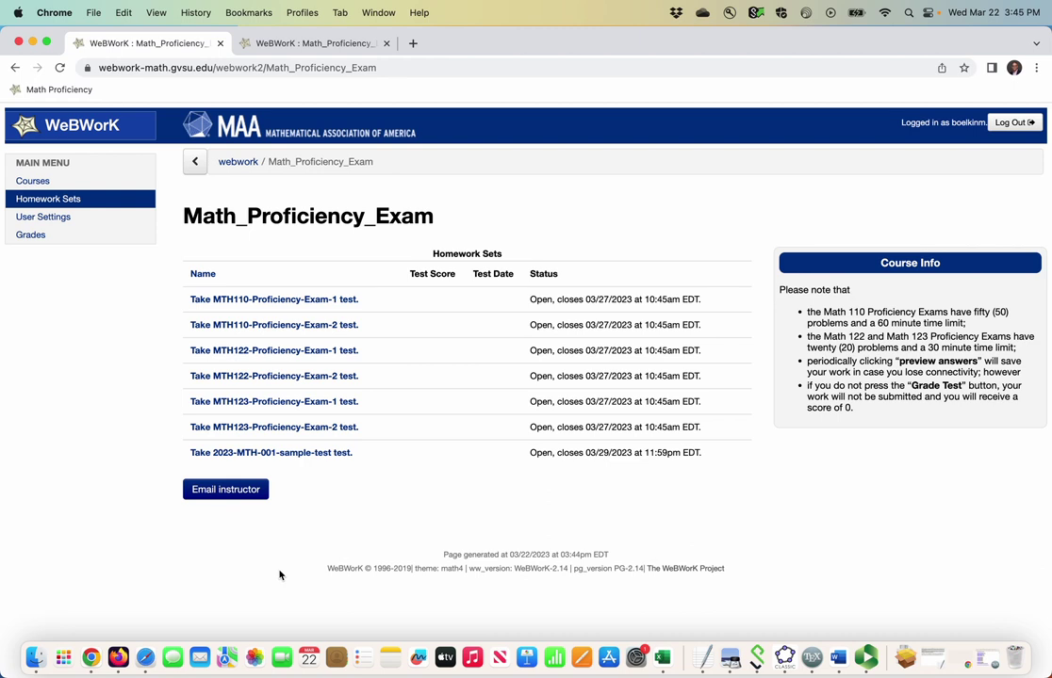
Launch the 2023-MTH-001-sample-test quiz, showing six problems and a 15-minute timer.
click(301, 457)
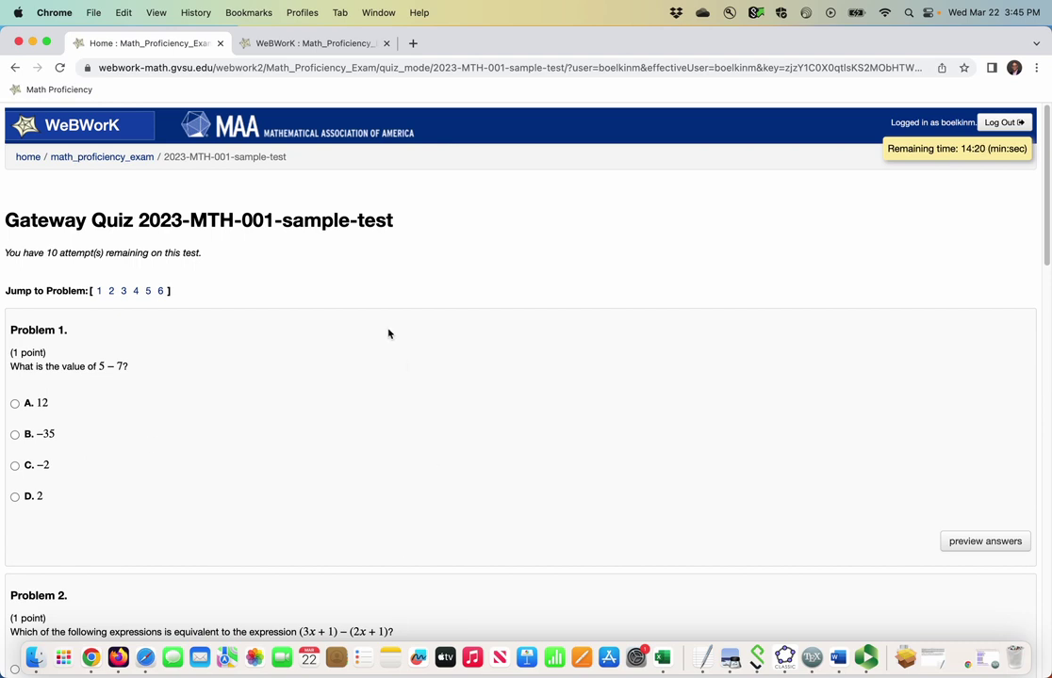
scroll(386, 334, down, 1)
scroll(386, 337, down, 1)
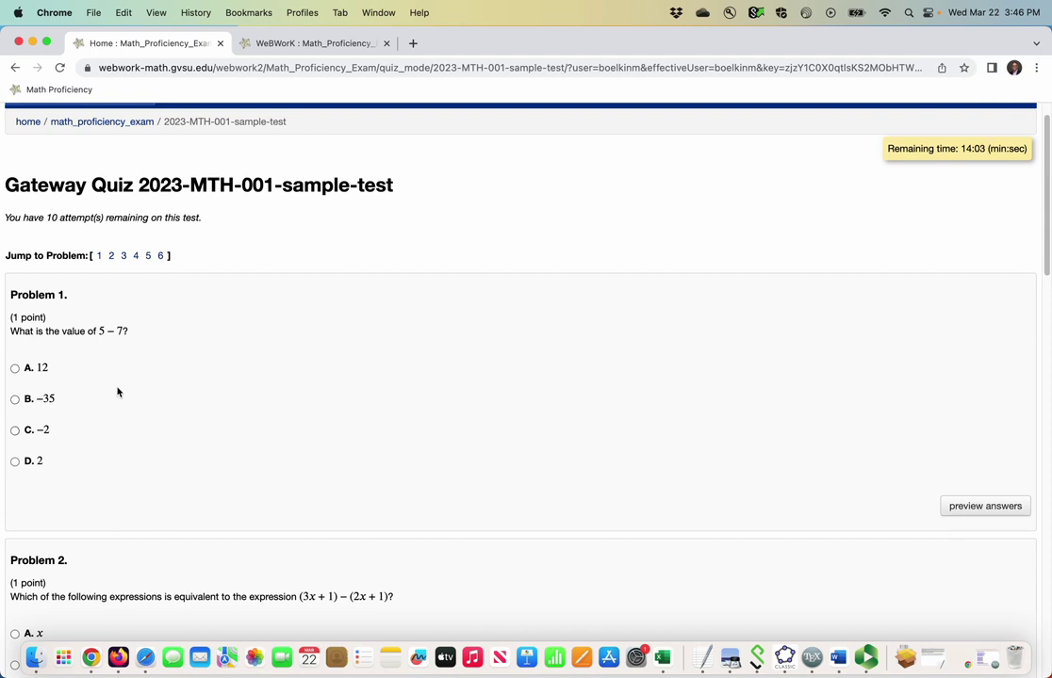
Mark answers C (−2), A (x) and B (−2/3) for Problems 1, 2 and 3.
click(16, 432)
scroll(277, 449, down, 3)
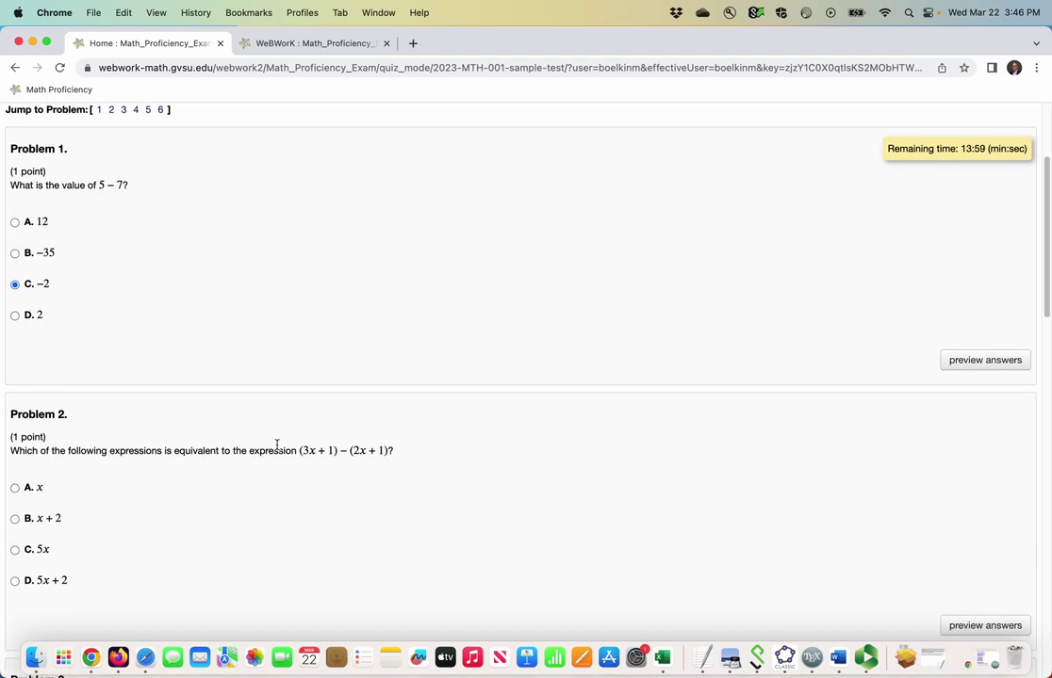
scroll(277, 446, down, 2)
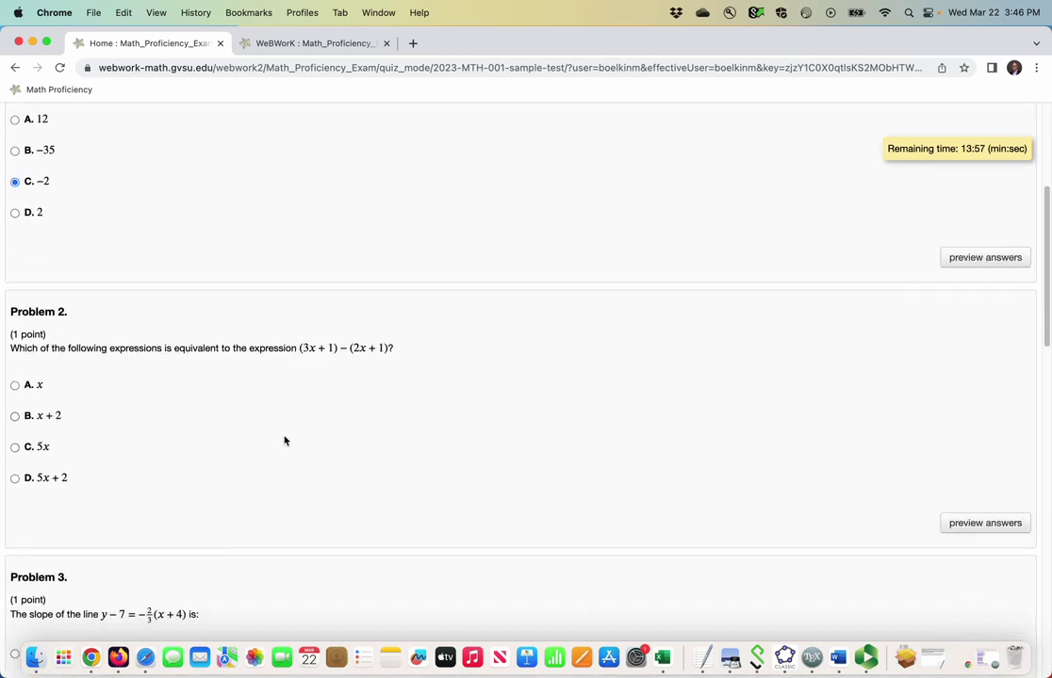
click(15, 384)
scroll(325, 460, down, 1)
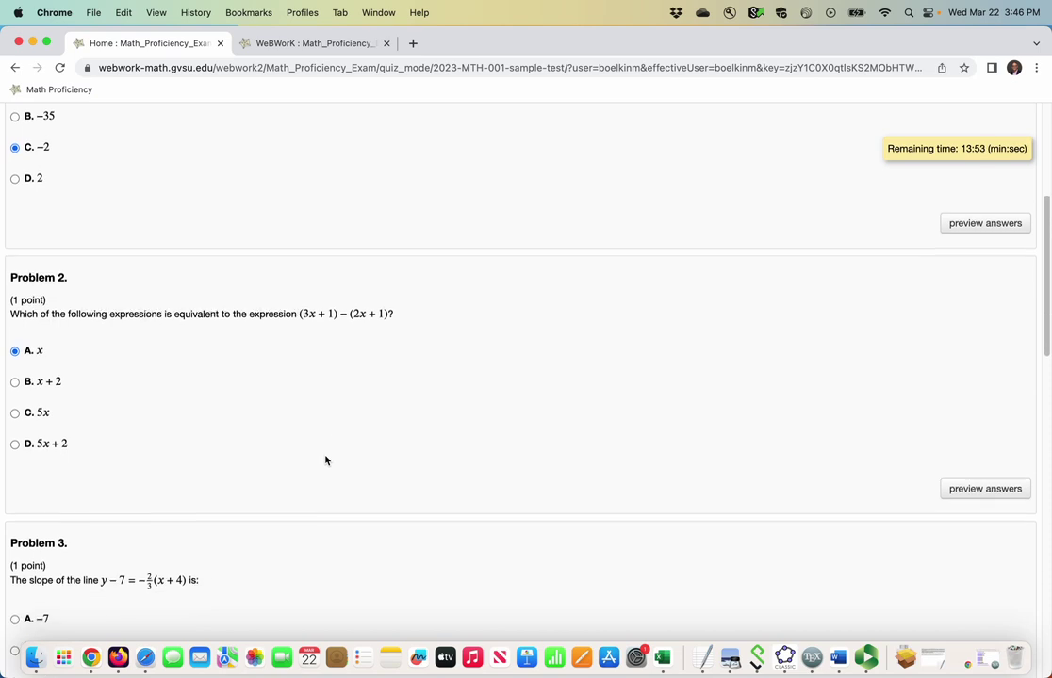
scroll(326, 460, down, 4)
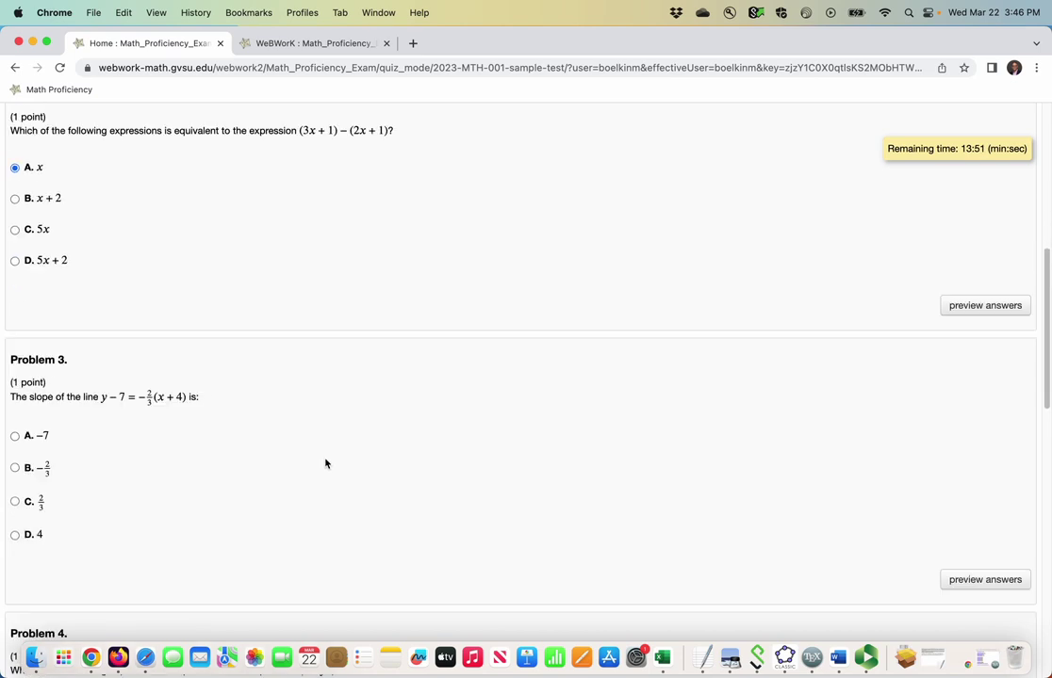
scroll(325, 463, down, 1)
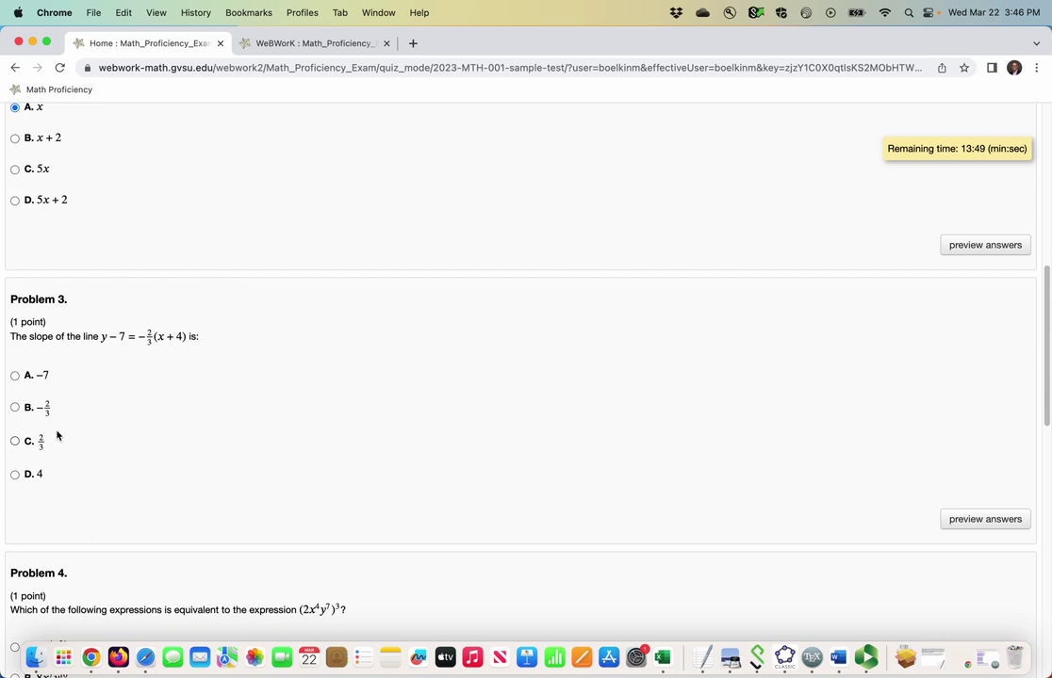
click(14, 407)
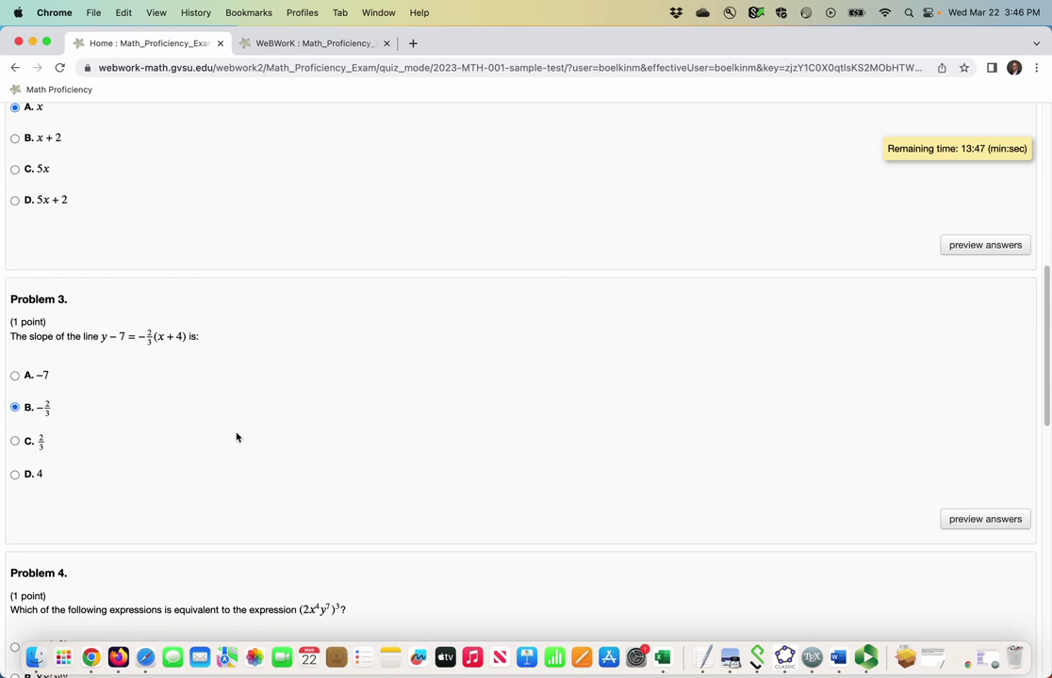
Preview the answers so far, then mark option D (8x¹²y²¹) for Problem 4.
click(964, 520)
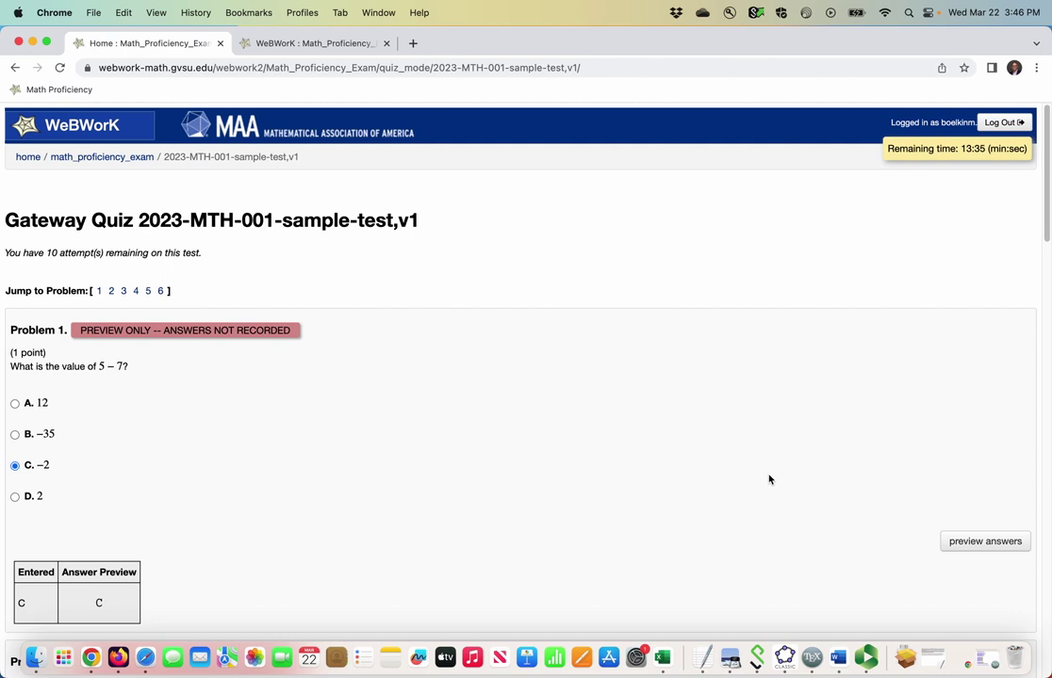
click(136, 292)
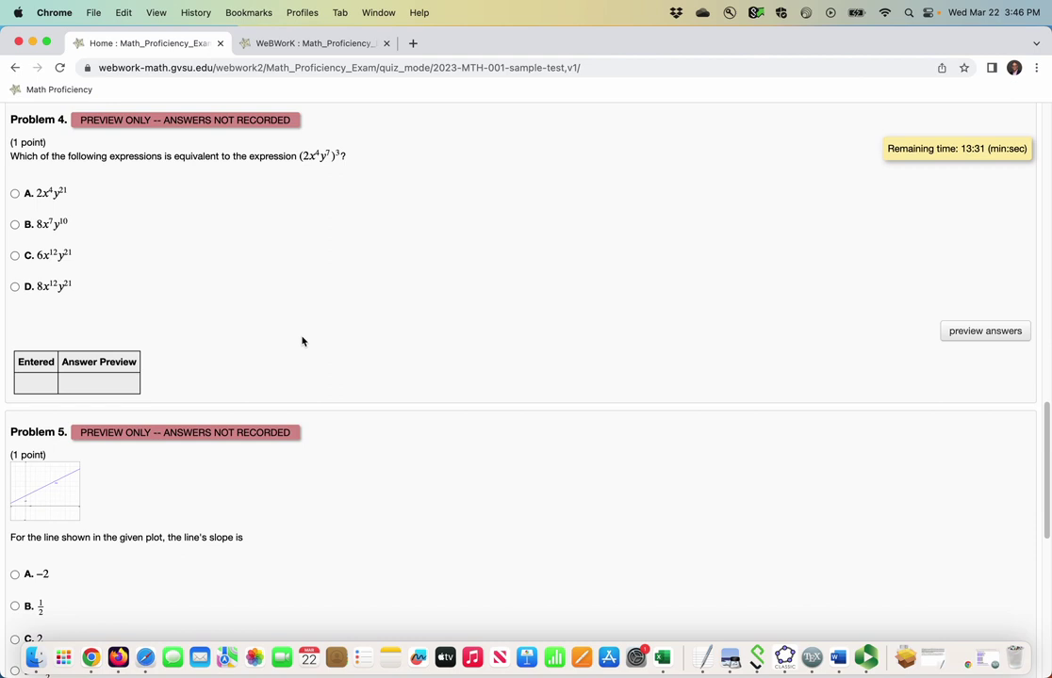
scroll(364, 341, up, 4)
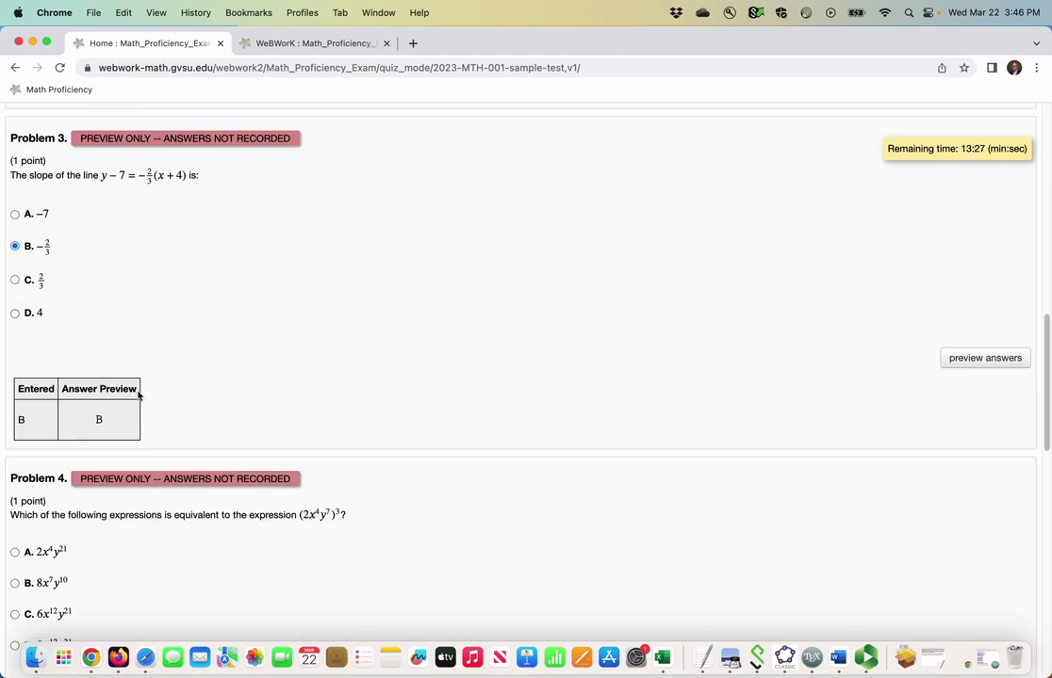
scroll(455, 444, down, 1)
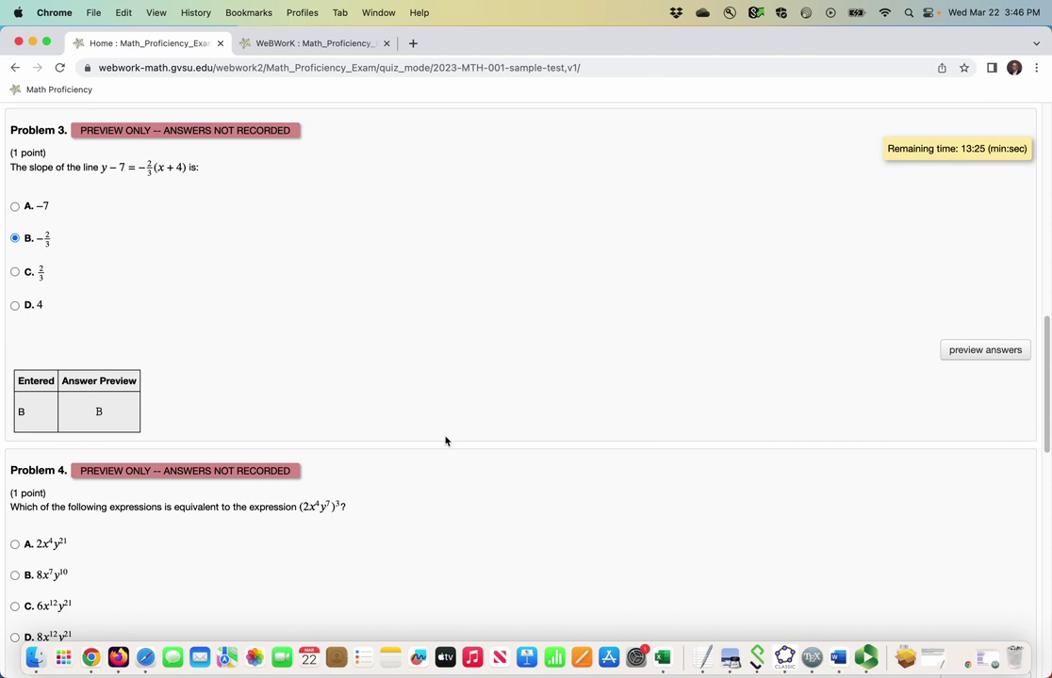
scroll(447, 440, down, 5)
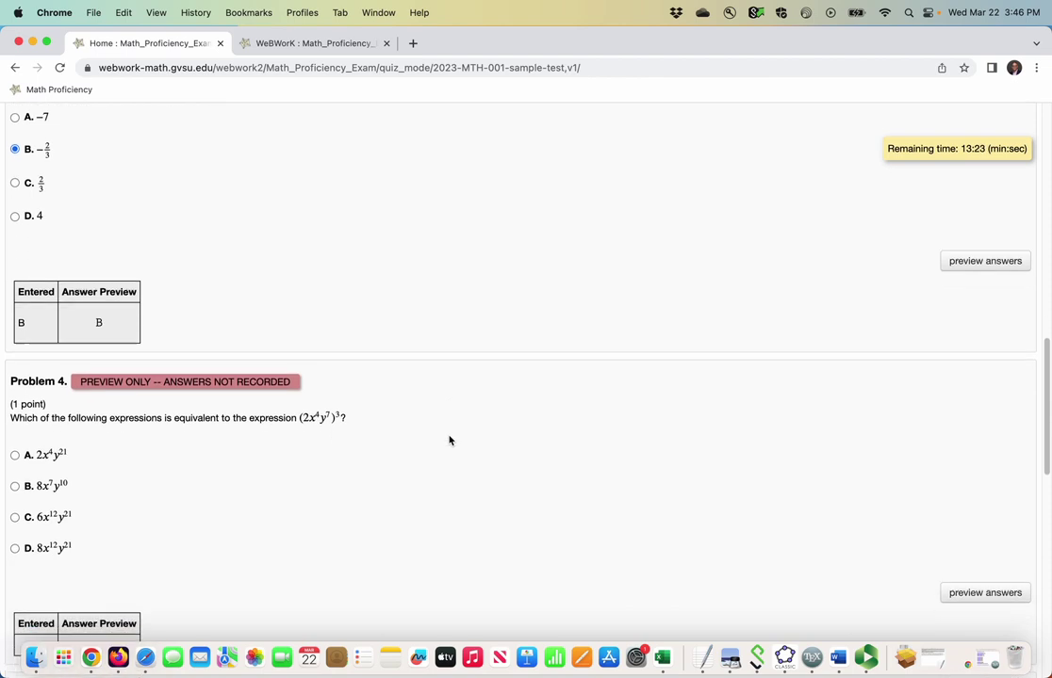
scroll(448, 440, down, 2)
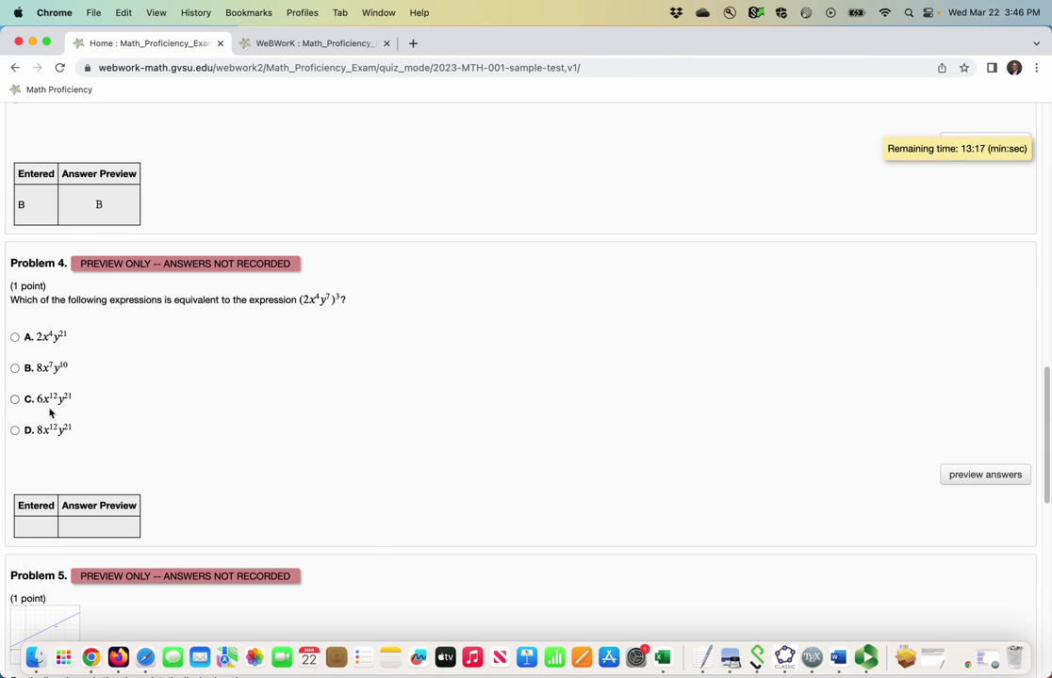
click(20, 432)
scroll(420, 464, down, 6)
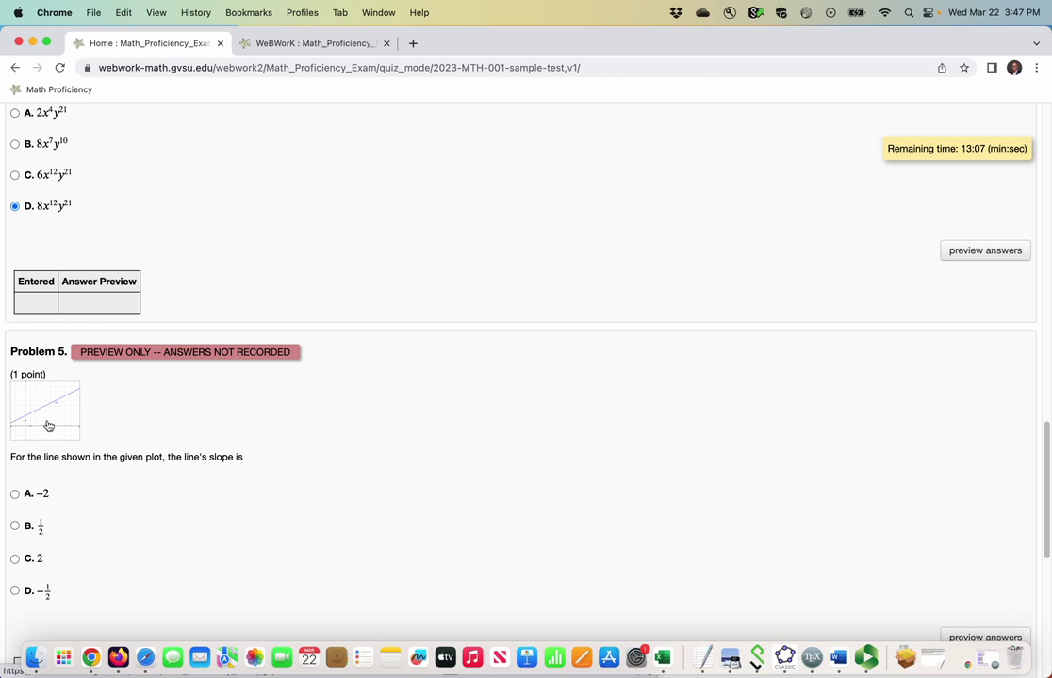
Enlarge Problem 5's graph to read the line, then mark option B (slope 1/2).
click(48, 427)
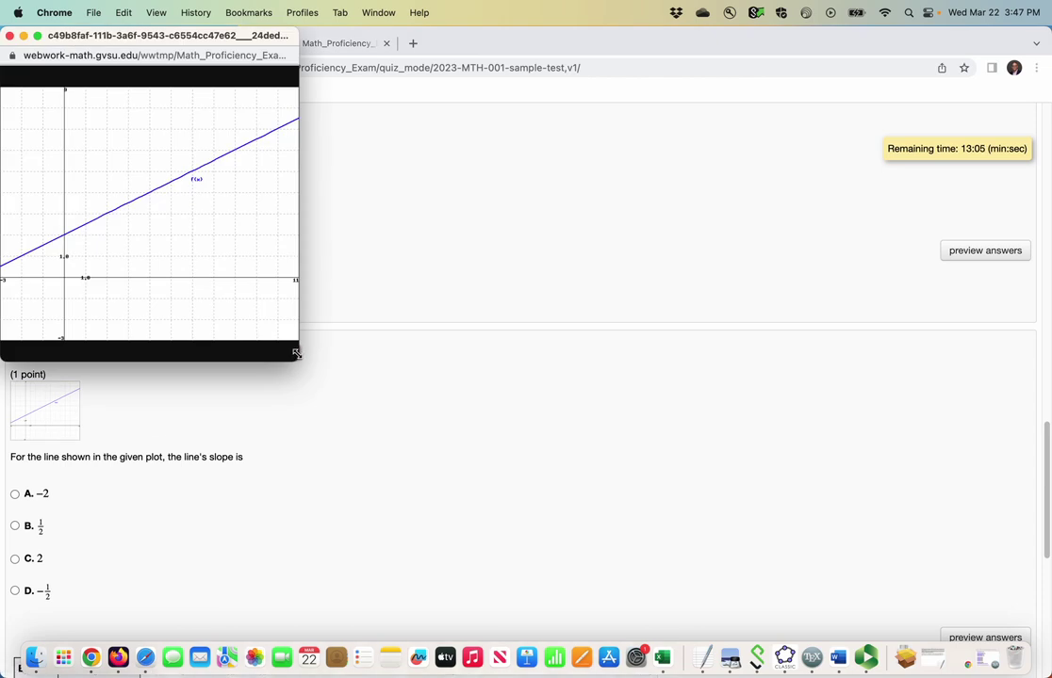
drag(297, 361, 613, 490)
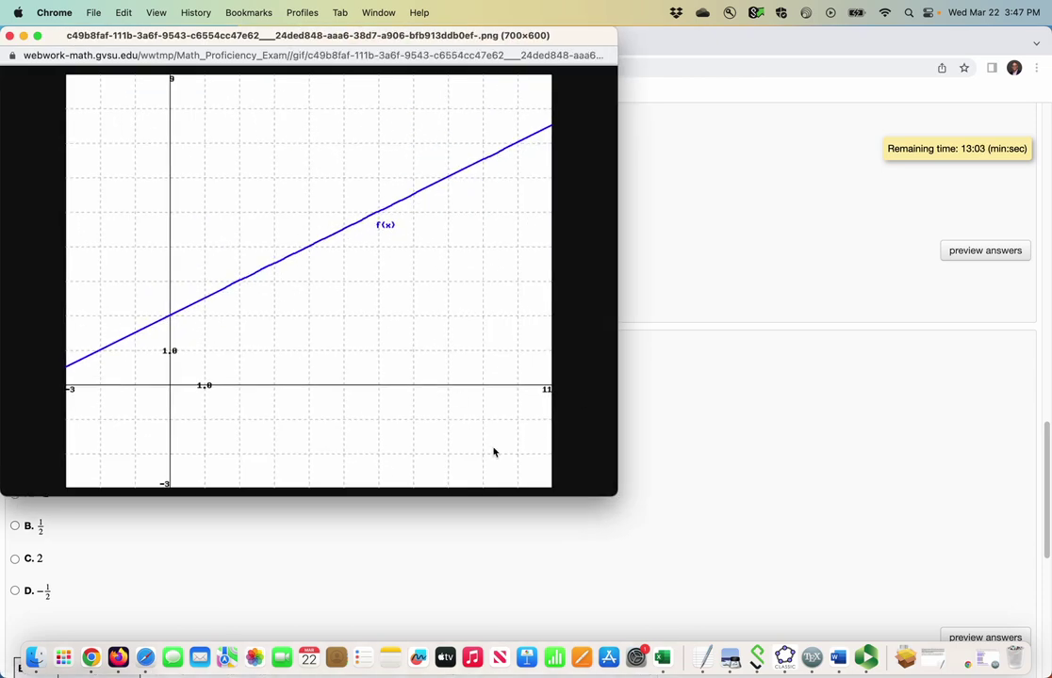
click(693, 297)
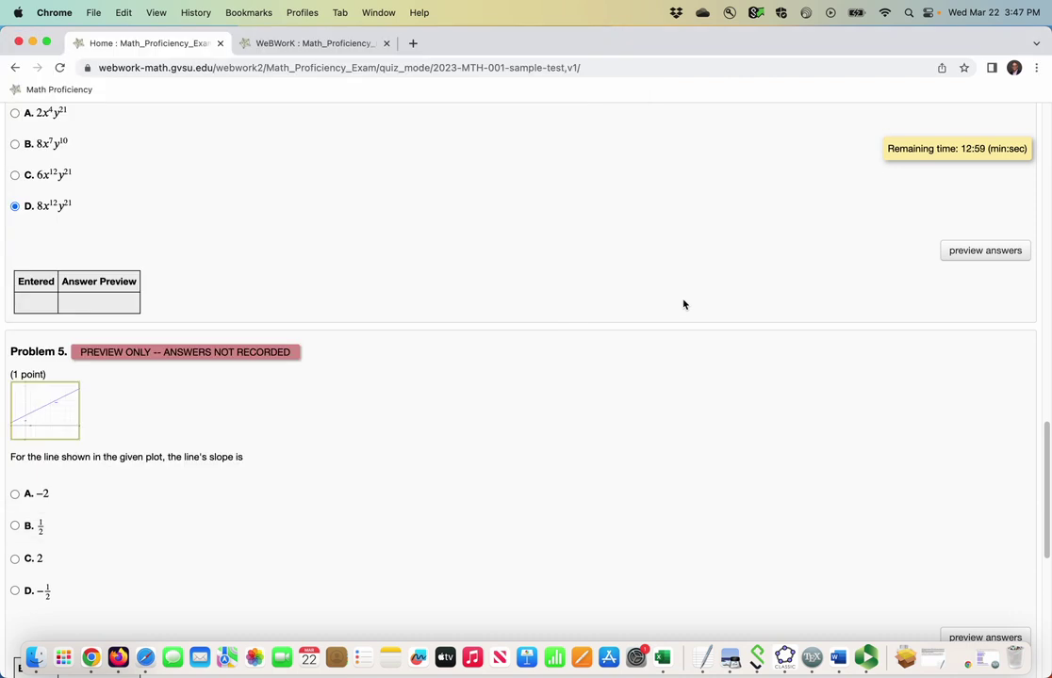
scroll(389, 472, down, 2)
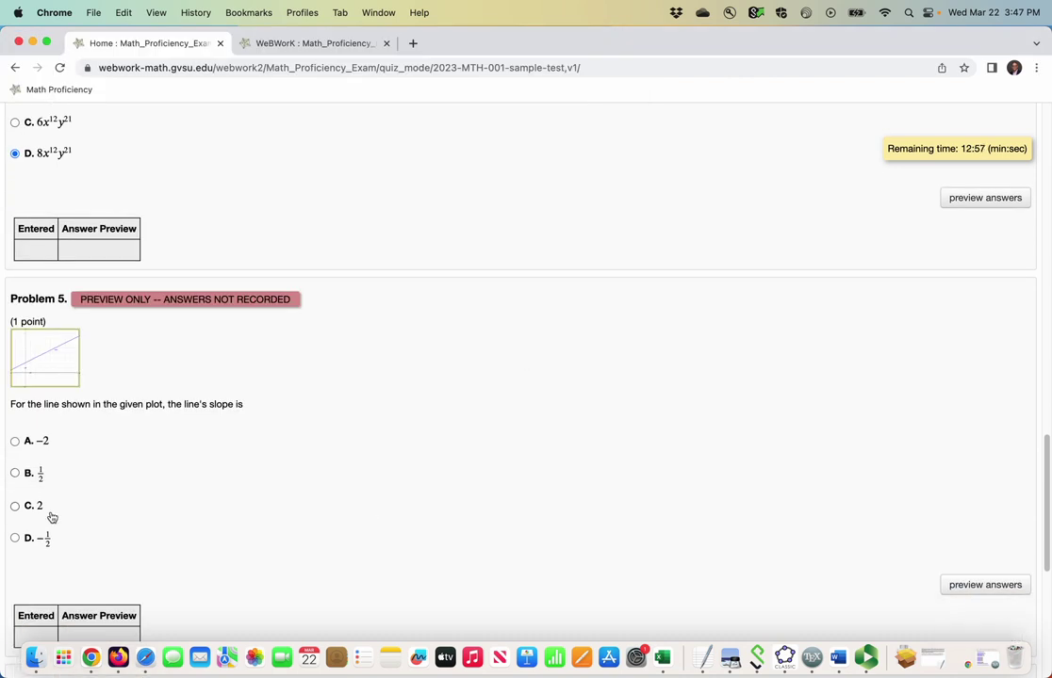
click(16, 475)
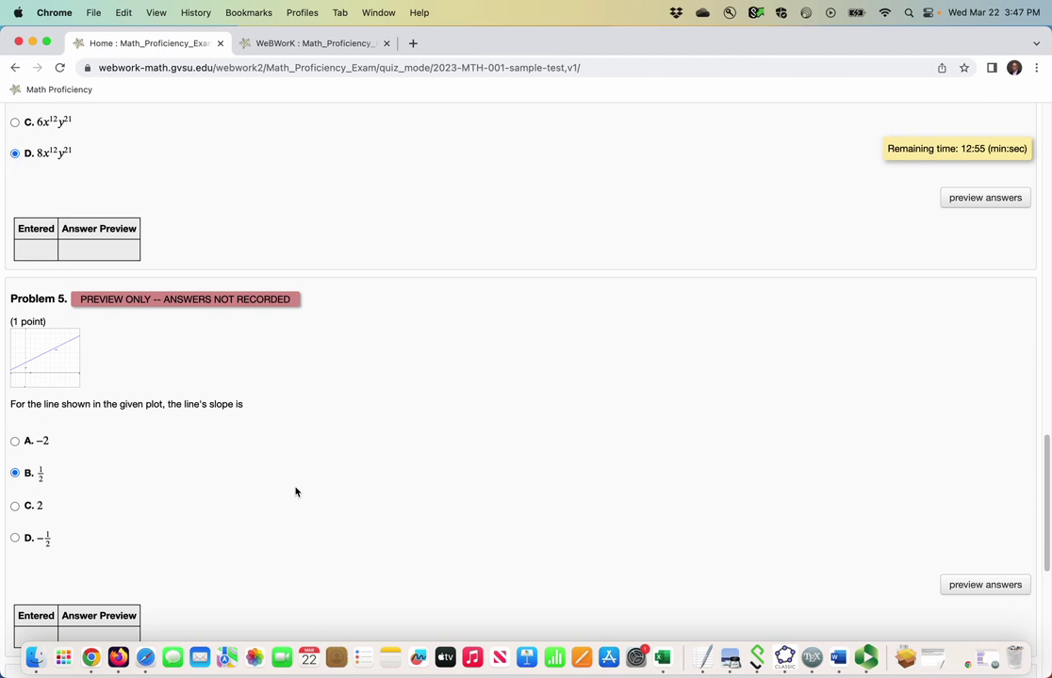
scroll(296, 490, down, 5)
scroll(299, 492, down, 4)
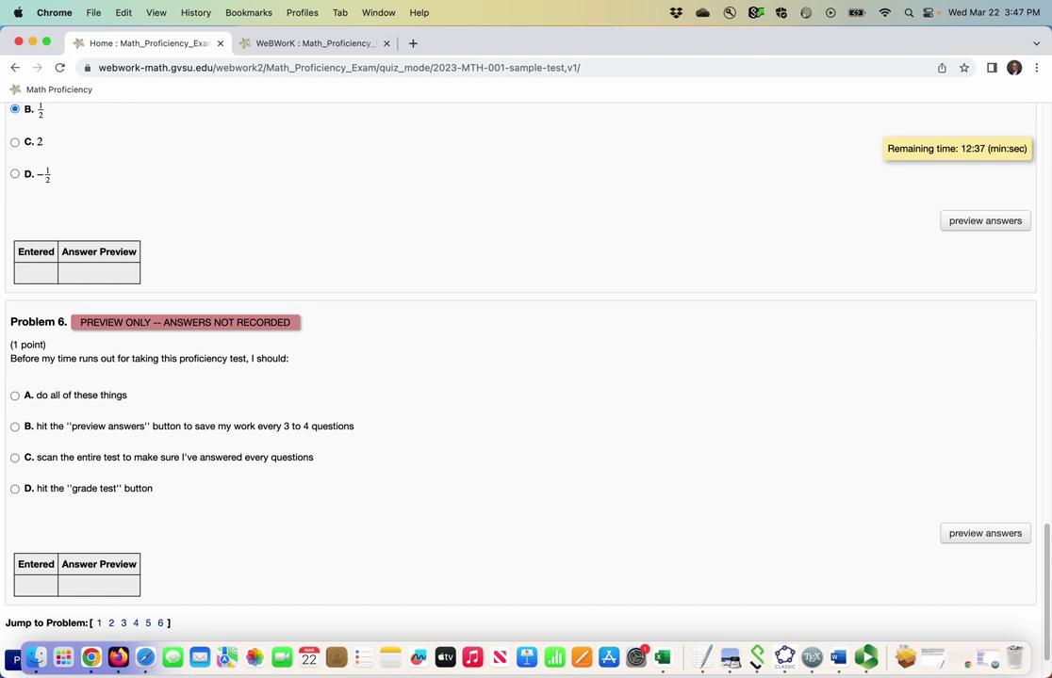
Try options B, C and D on Problem 6, finally settling on A, 'do all of these things'.
scroll(219, 488, down, 2)
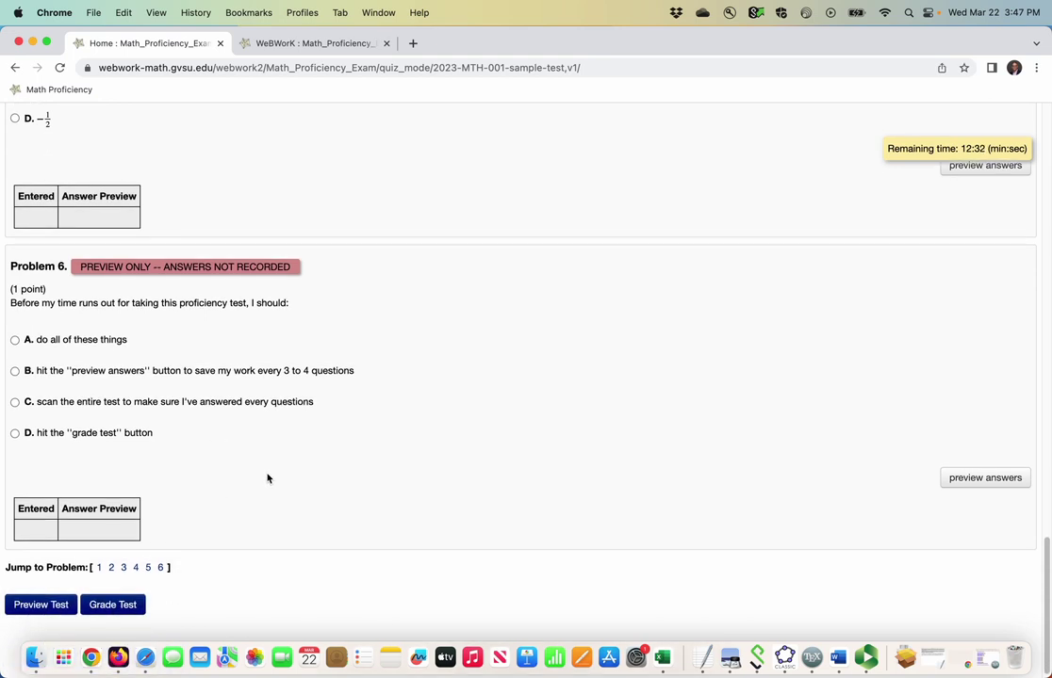
click(15, 373)
click(14, 403)
scroll(292, 509, down, 1)
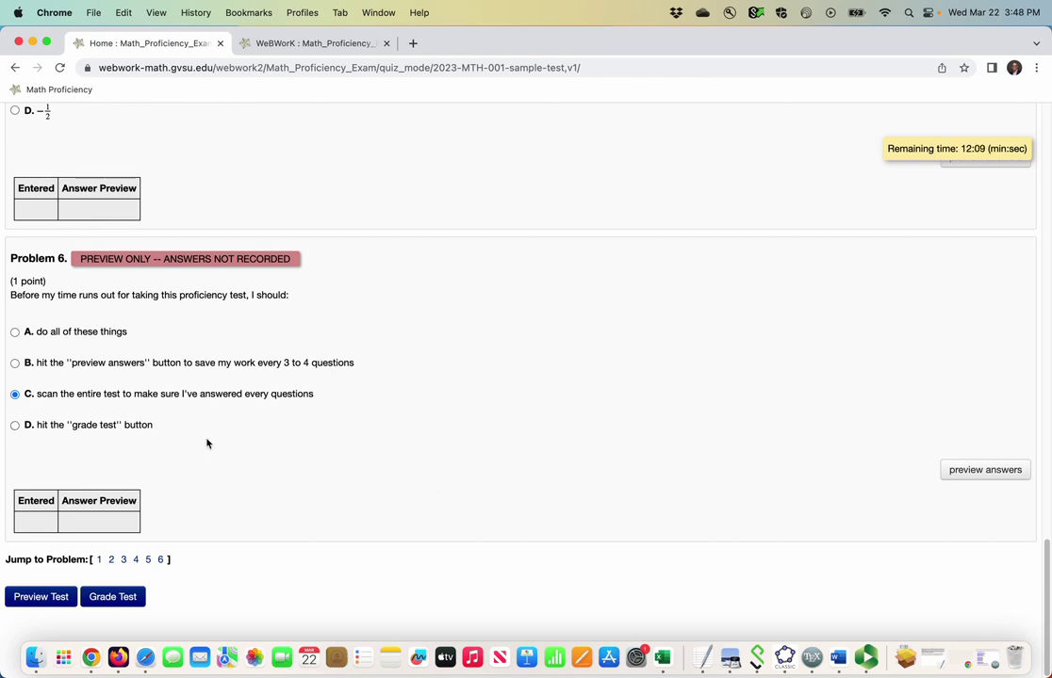
click(15, 425)
click(15, 335)
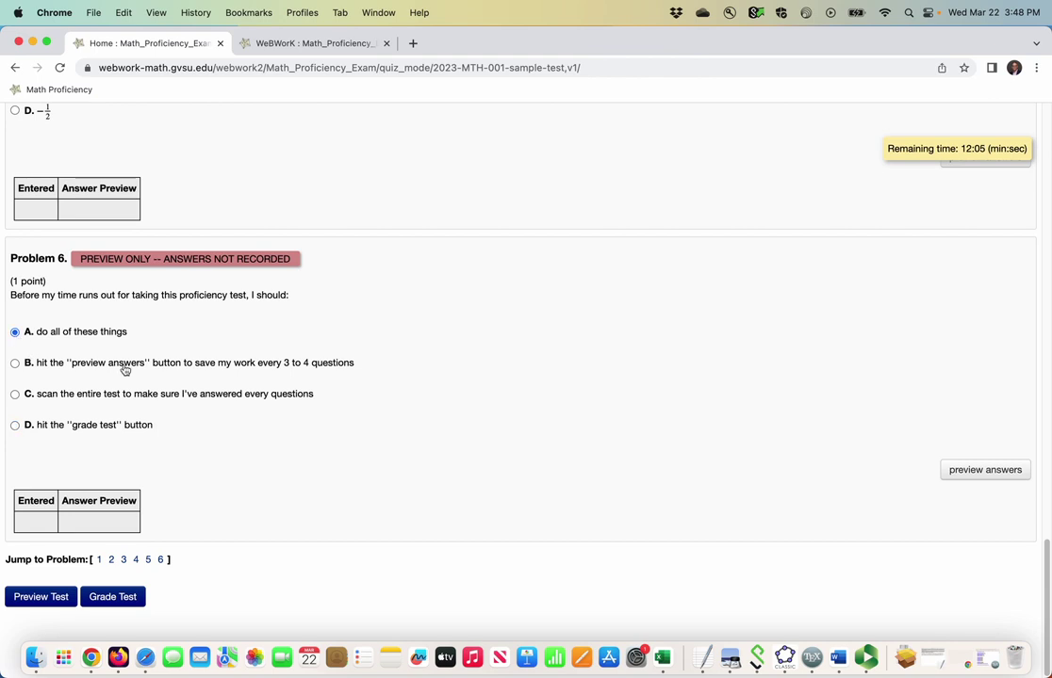
Grade the sample test, recording a 6/6 score with 9 attempts remaining.
click(129, 598)
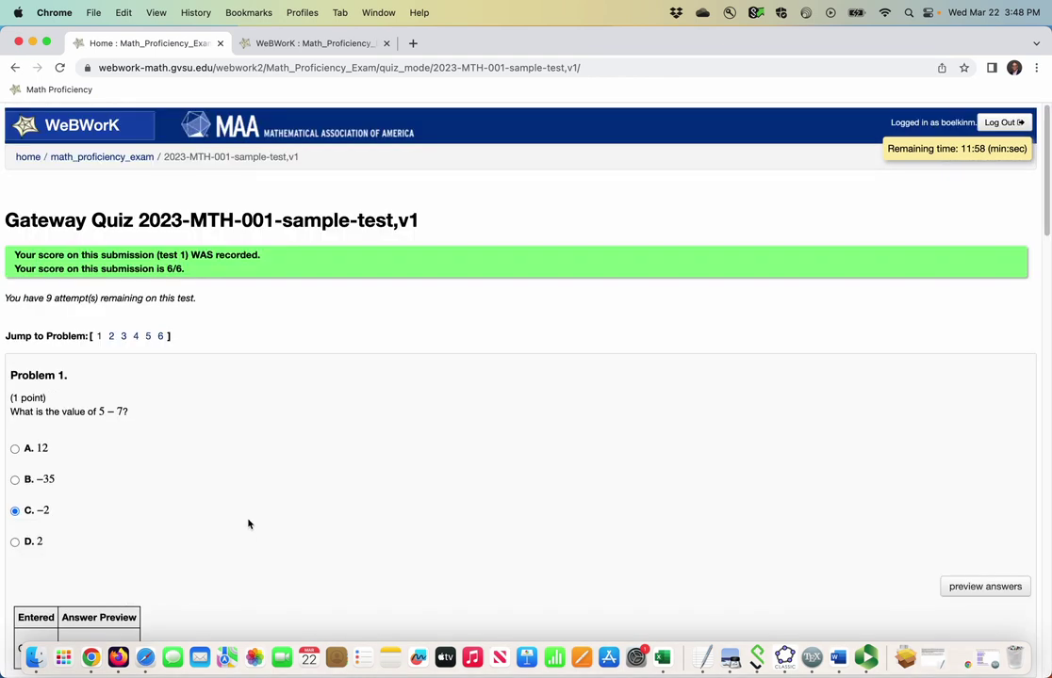
scroll(251, 498, down, 1)
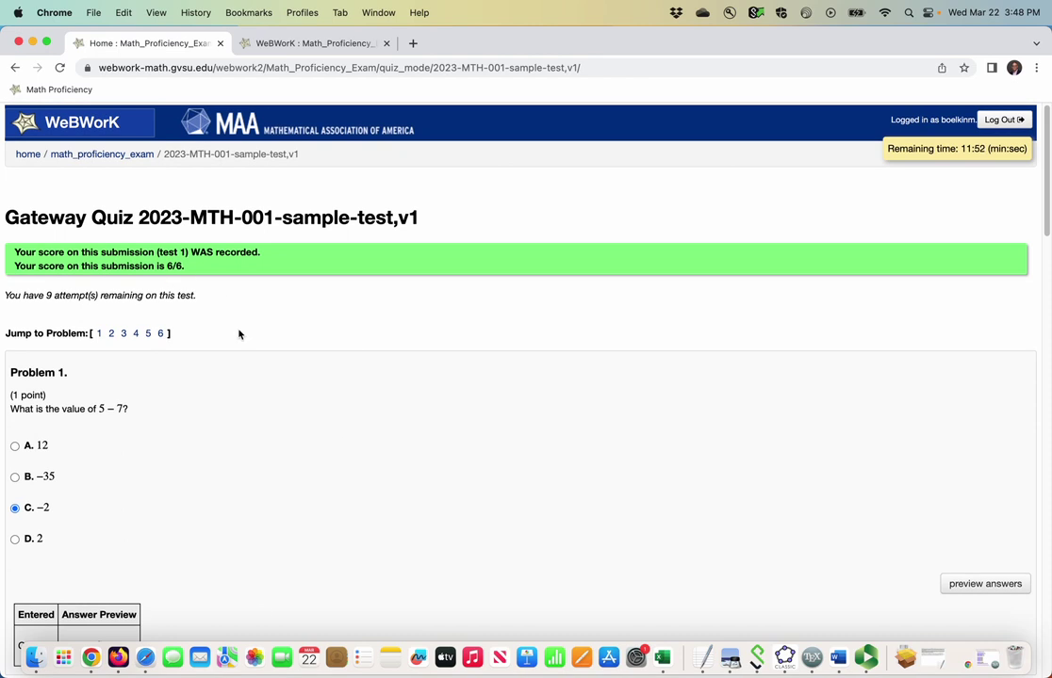
Follow the math_proficiency_exam breadcrumb back to the sets list showing the sample test at 6/6.
click(122, 155)
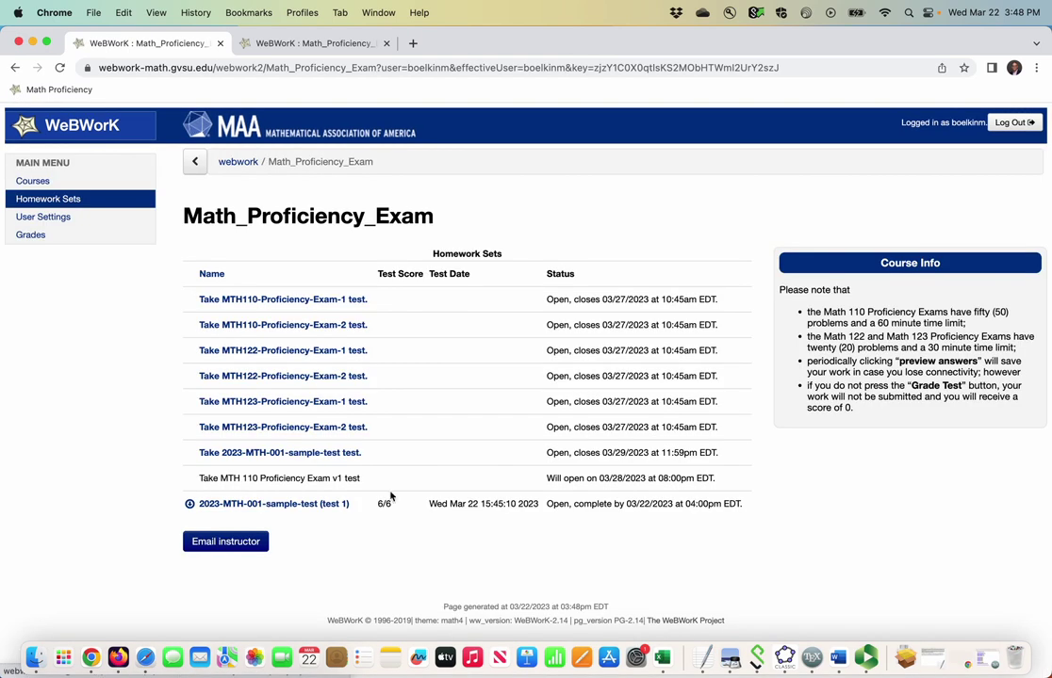